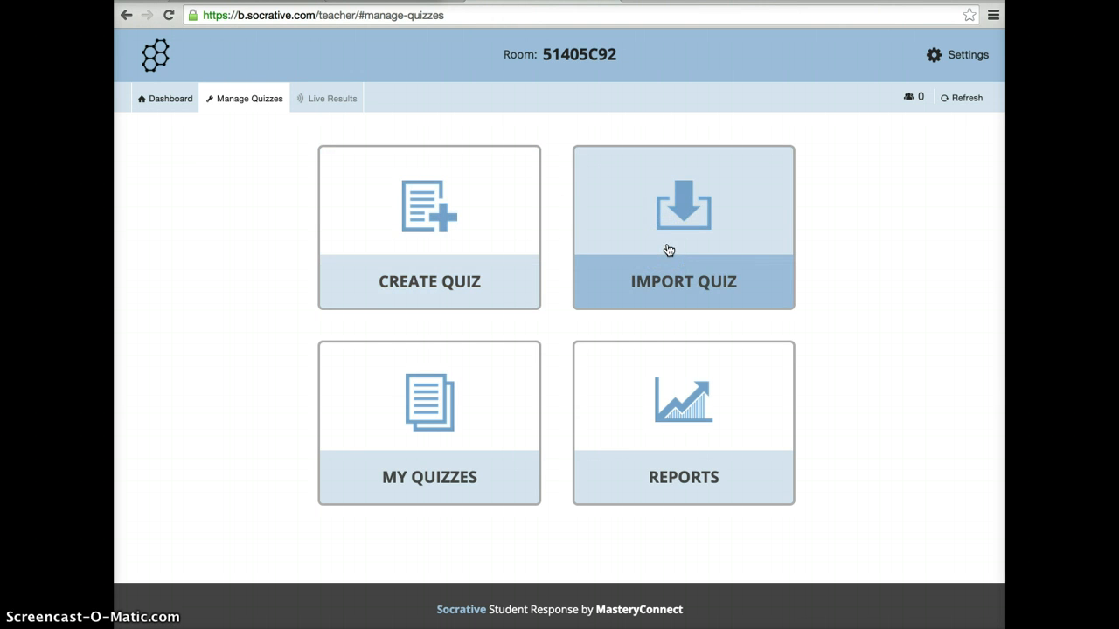
Create a new quiz and name it "Ecology Warm Up 2".
double_click(419, 243)
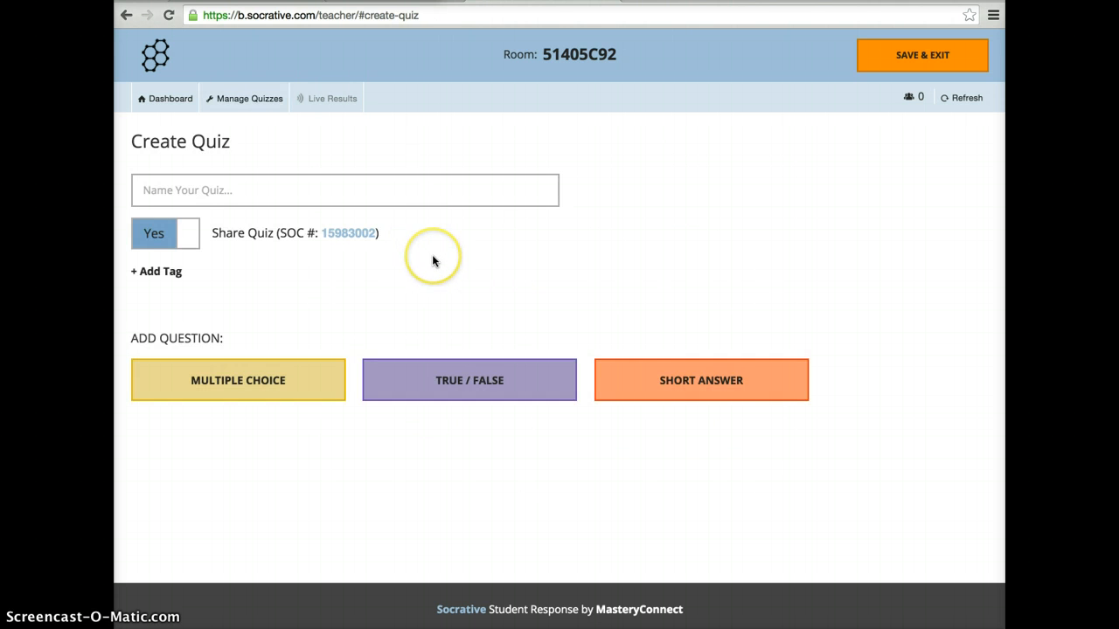
left_click(262, 189)
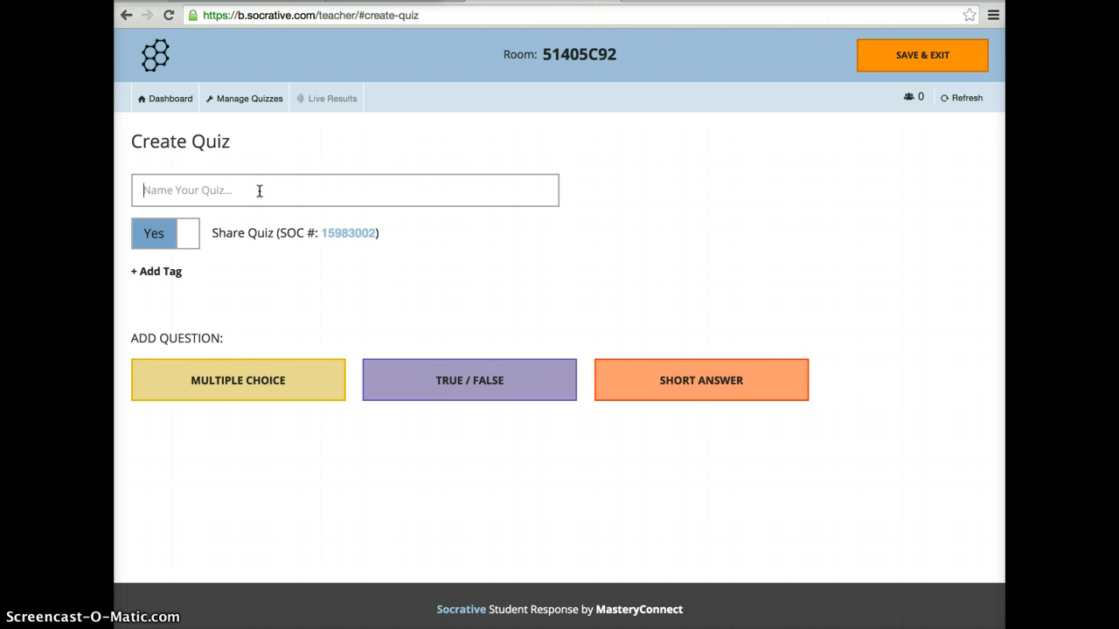
type("Ecology War")
key("BackSpace")
key("BackSpace")
key("BackSpace")
key("BackSpace")
type("Warm Up ")
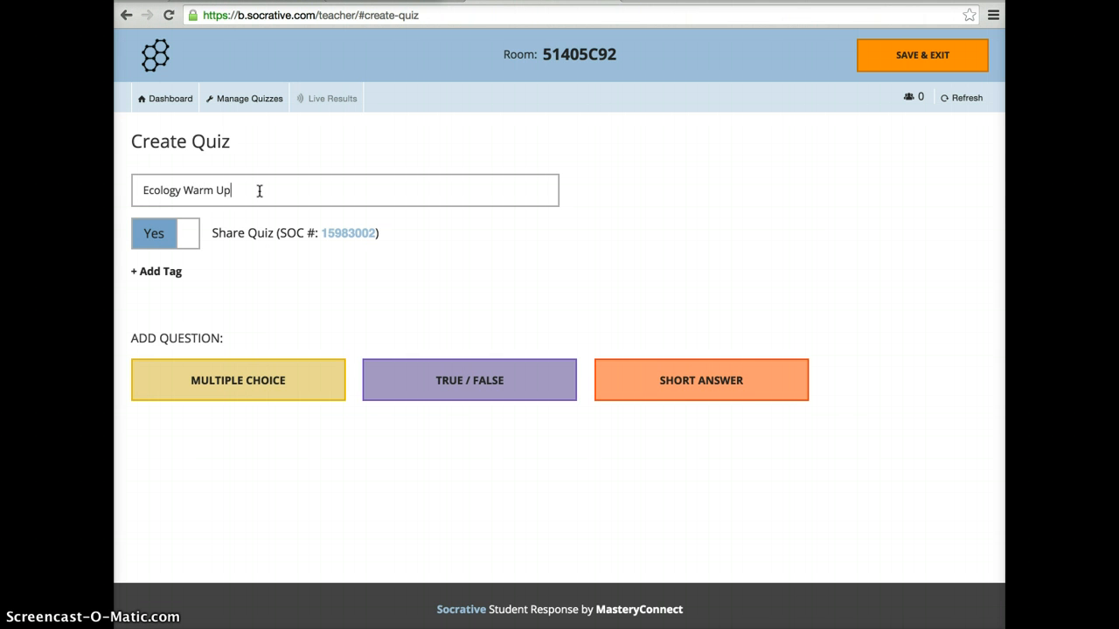
type("2")
left_click(478, 437)
Add a multiple-choice question with the text "An organism that can make its own food is".
left_click(250, 387)
left_click(245, 411)
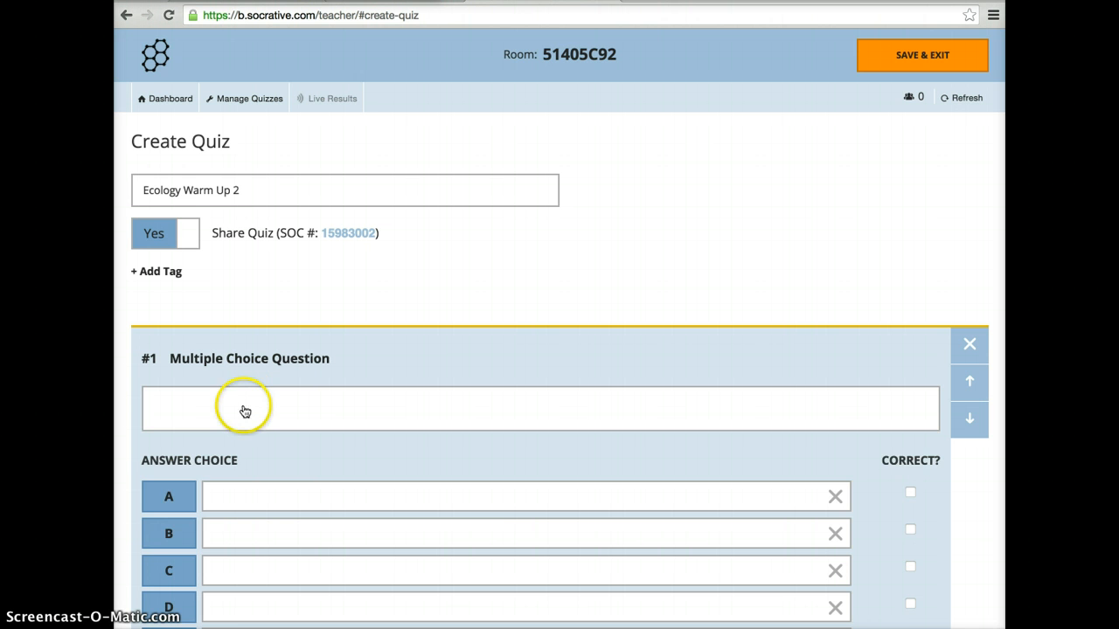
left_click(243, 404)
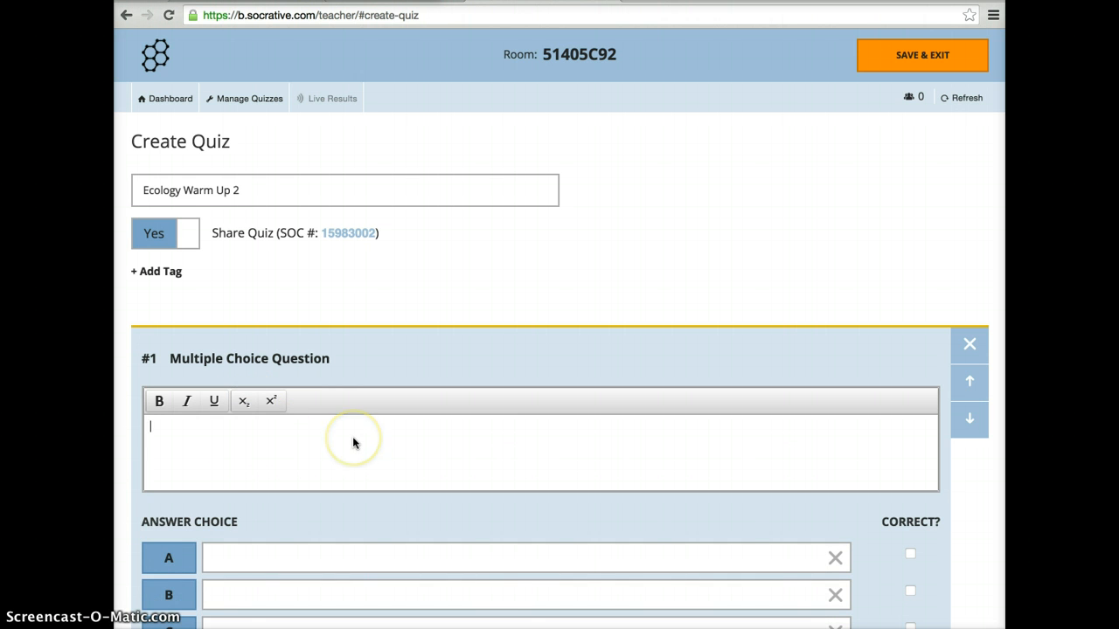
type("An organism that can make its ")
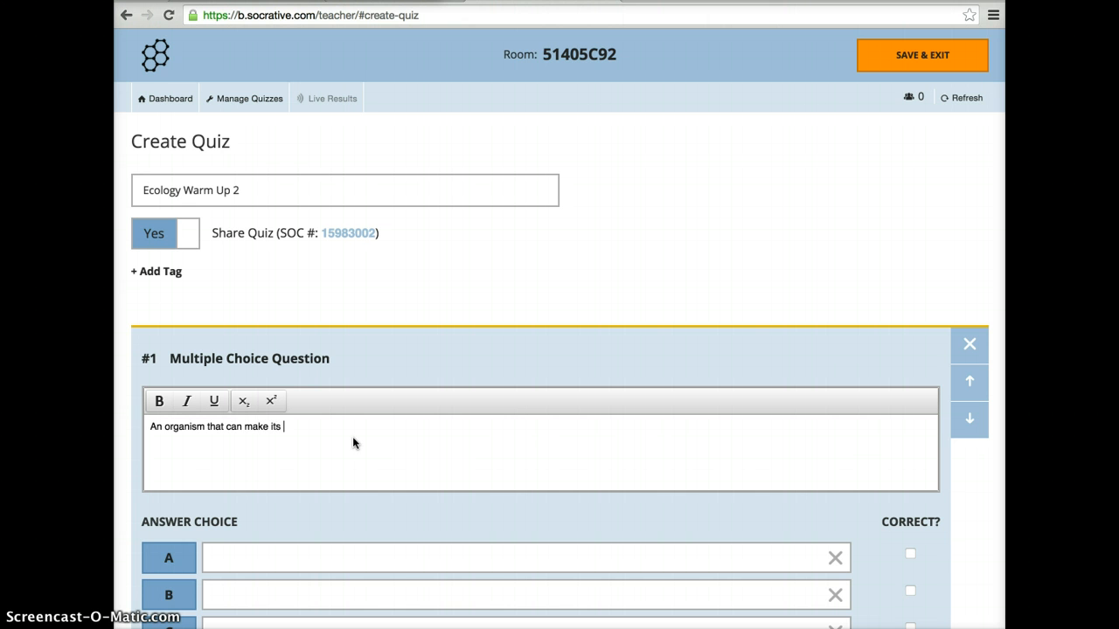
type("own foos")
left_click(341, 487)
Enter "consumer" as answer choice A and "producer" as answer choice B of question 1.
scroll(345, 487, "down", 2)
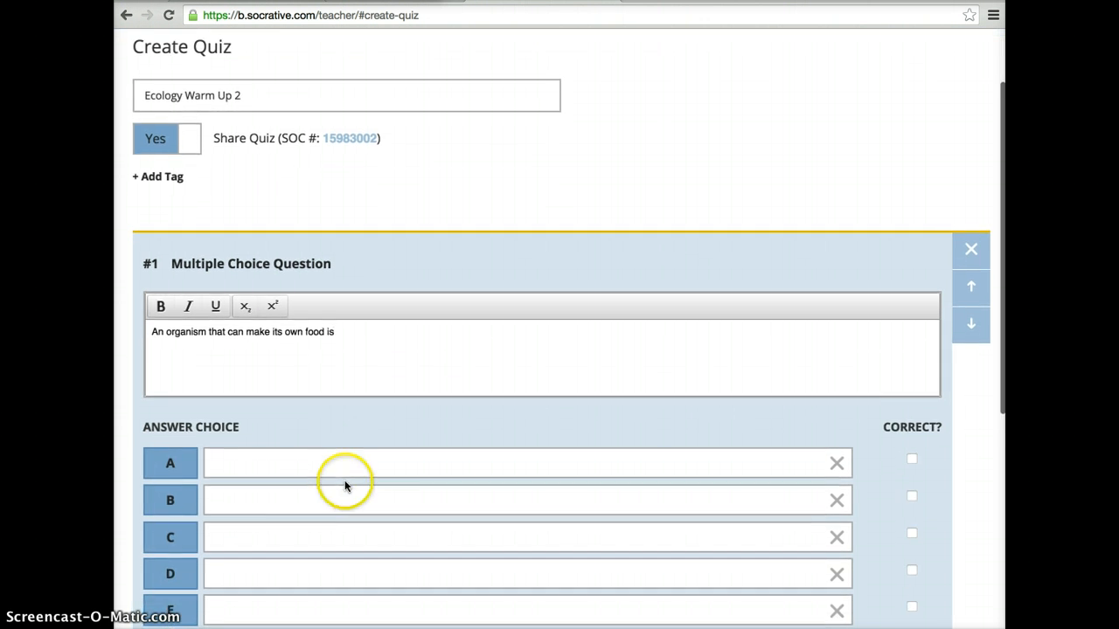
left_click(295, 413)
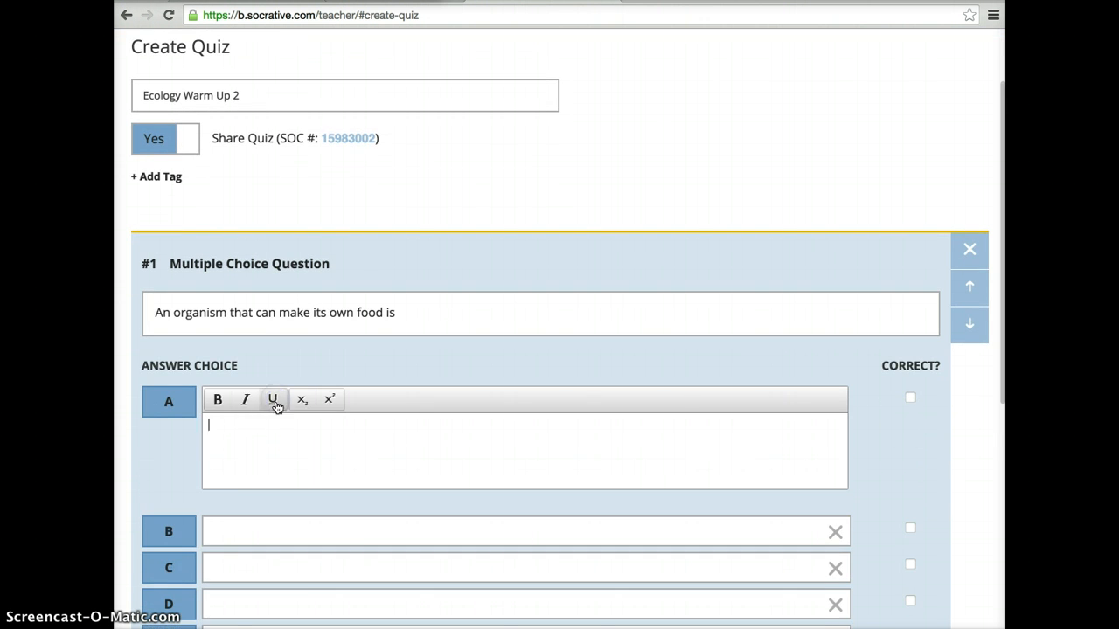
left_click(268, 451)
type("con")
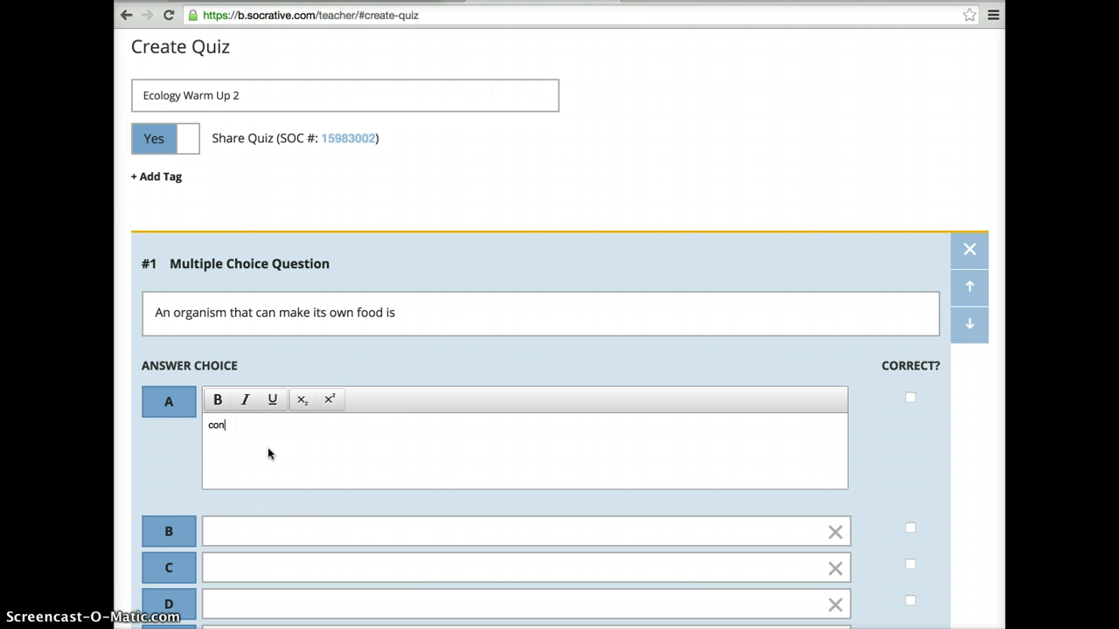
type("sumer")
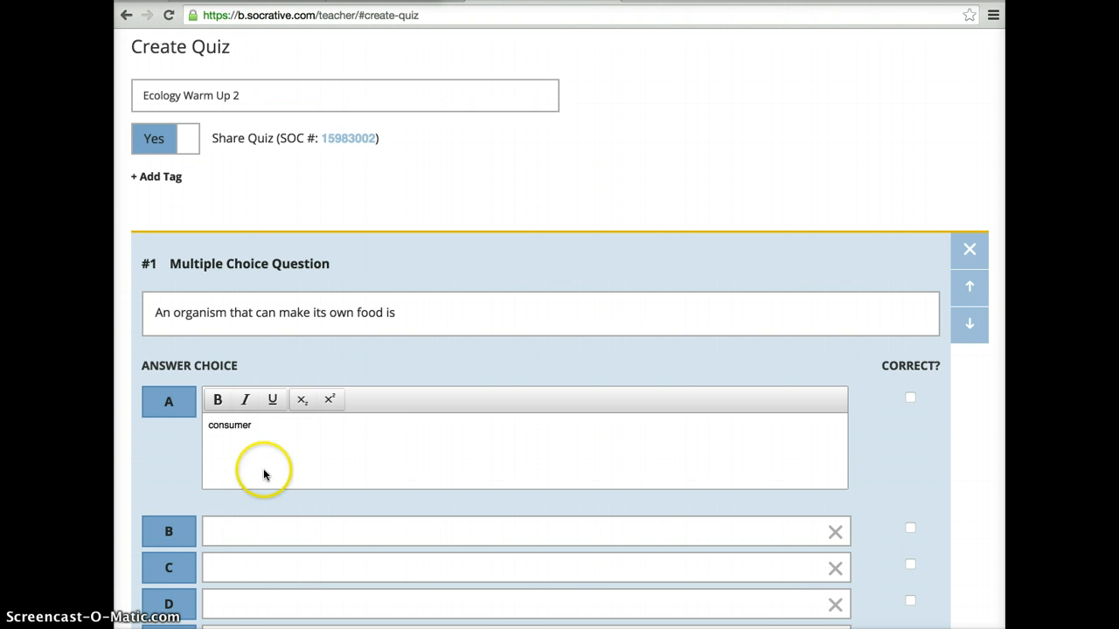
left_click(242, 533)
left_click(249, 435)
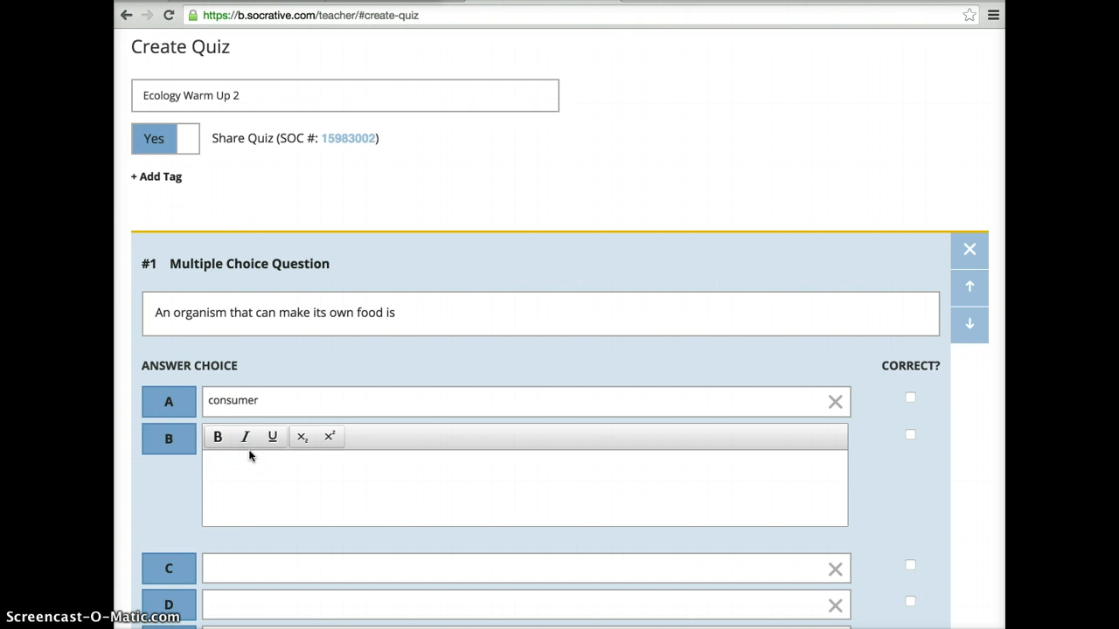
type("producer")
Enter "herbivore" as answer choice C and "predator" as answer choice D of question 1.
left_click(236, 570)
left_click(256, 483)
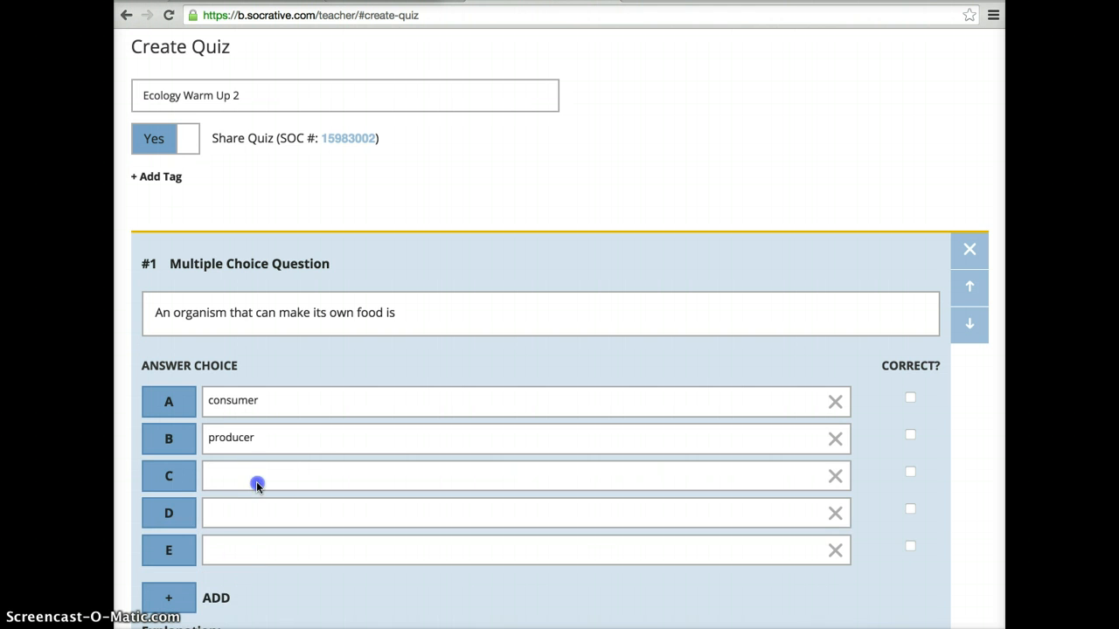
type("herbi")
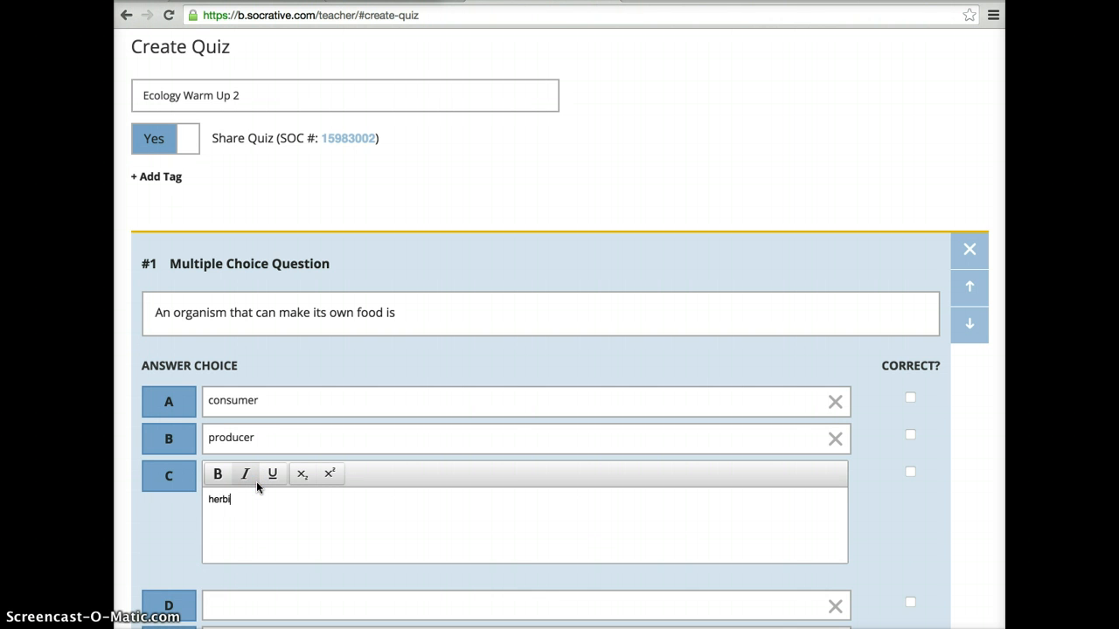
type("vore")
left_click(224, 601)
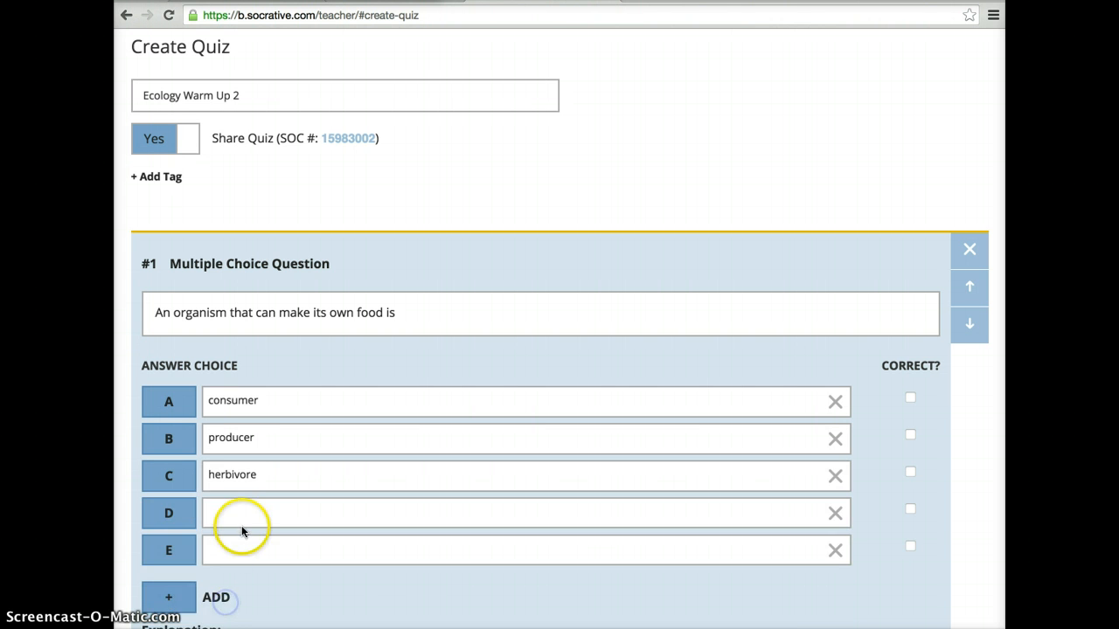
left_click(242, 529)
type("pr")
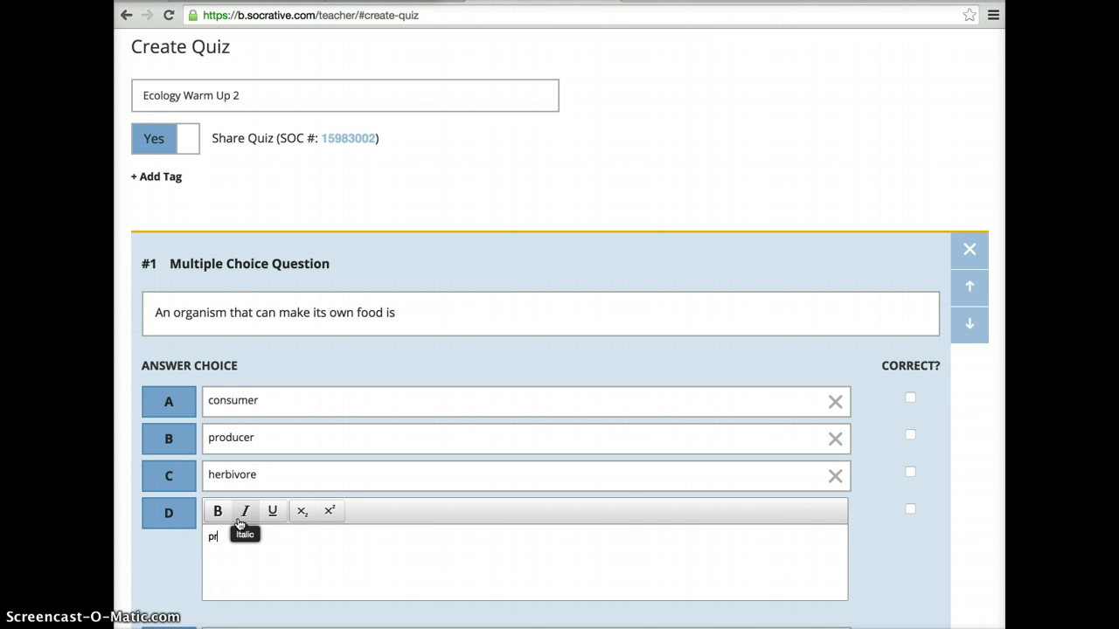
type("edator")
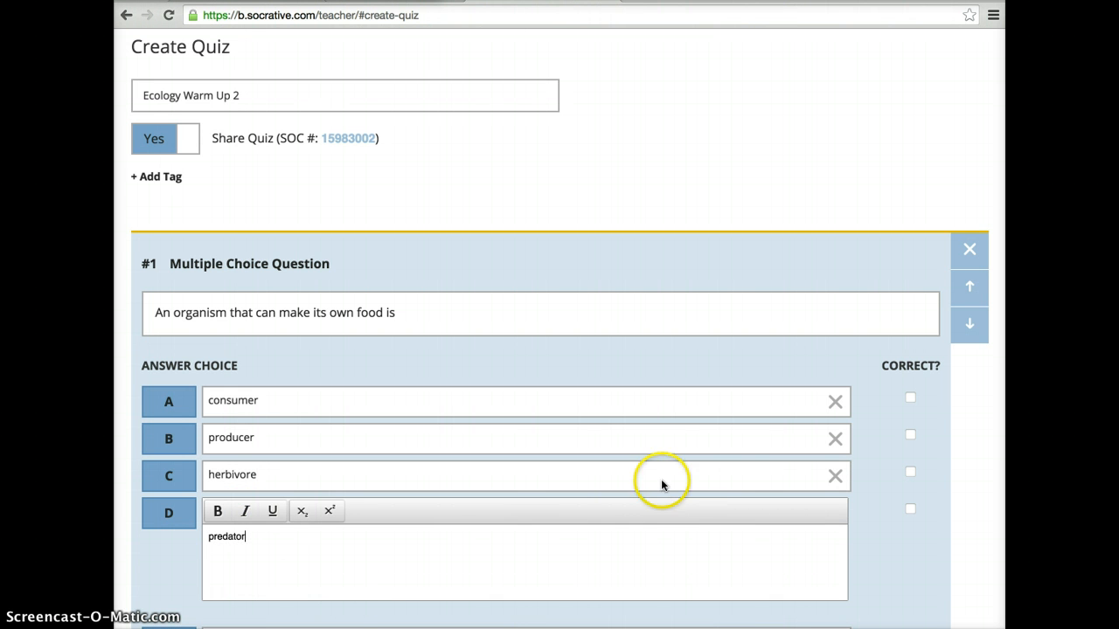
Mark choice B, "producer", as the correct answer, and save and exit the quiz.
left_click(895, 573)
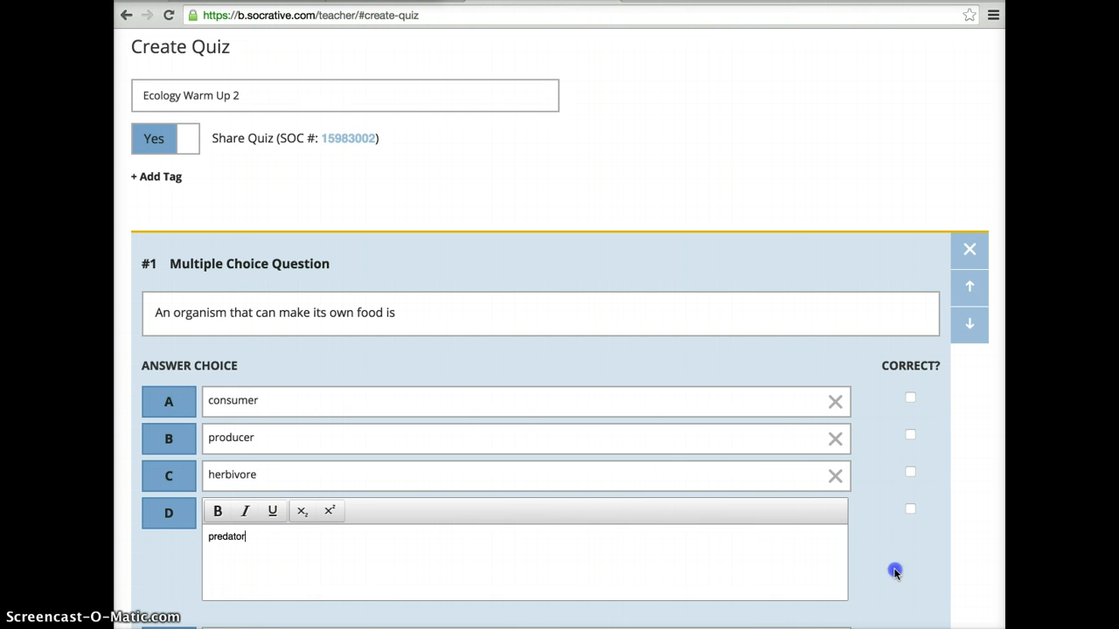
left_click(910, 436)
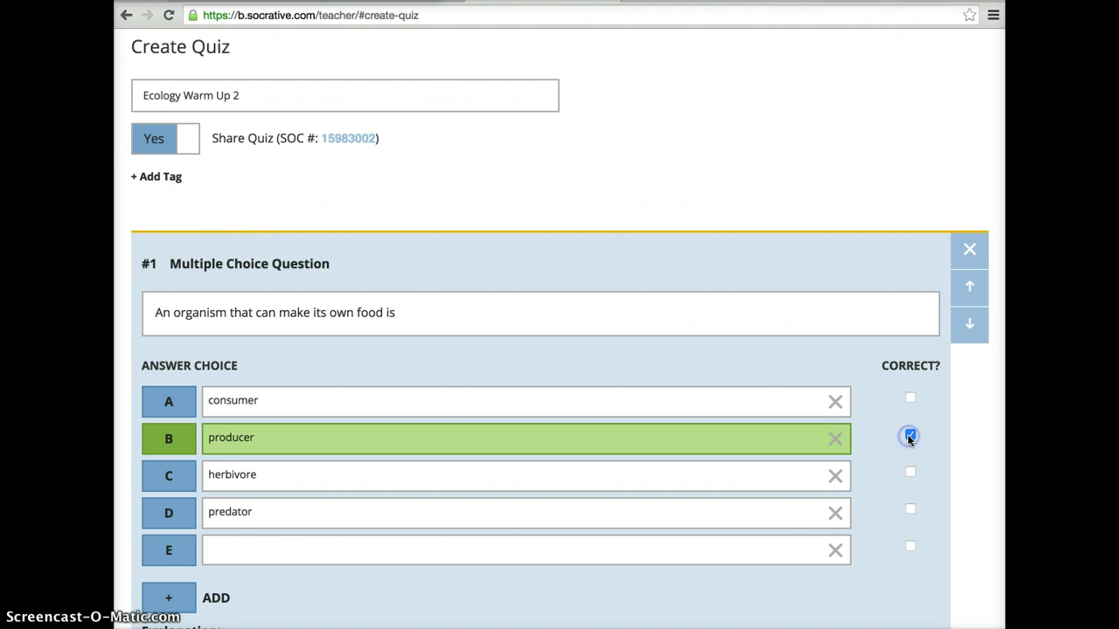
scroll(736, 341, "down", 3)
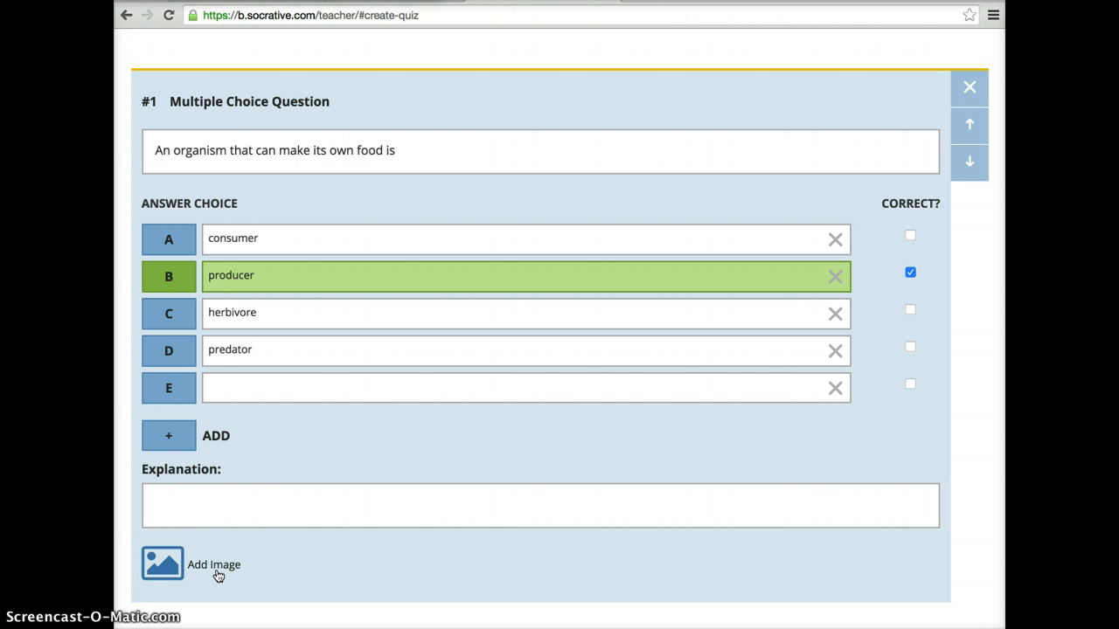
left_click(495, 549)
scroll(495, 549, "down", 2)
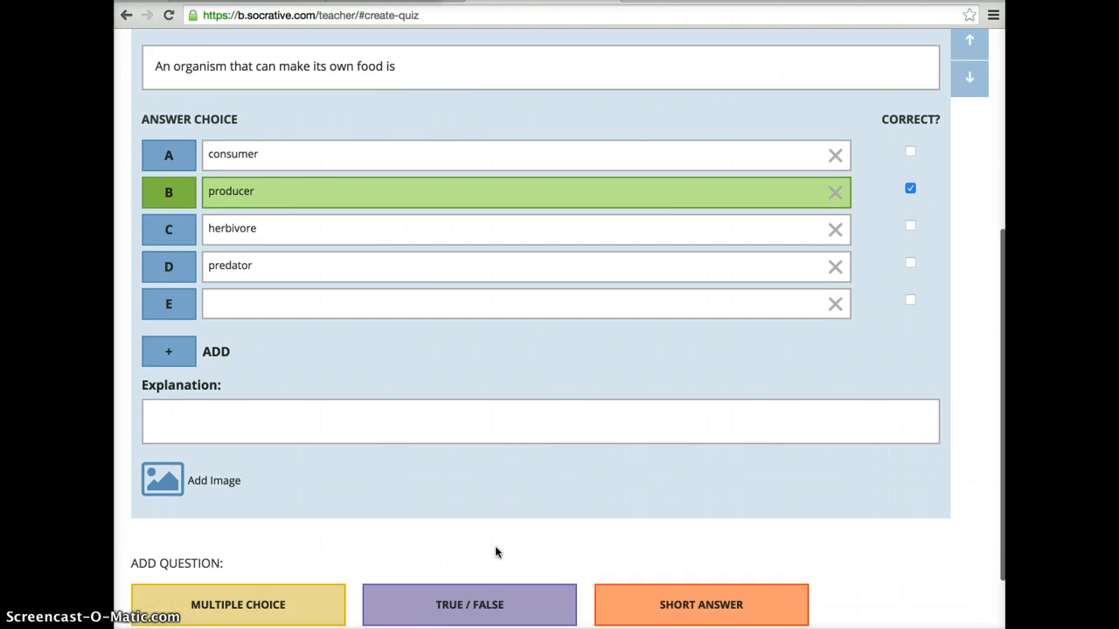
scroll(494, 547, "down", 1)
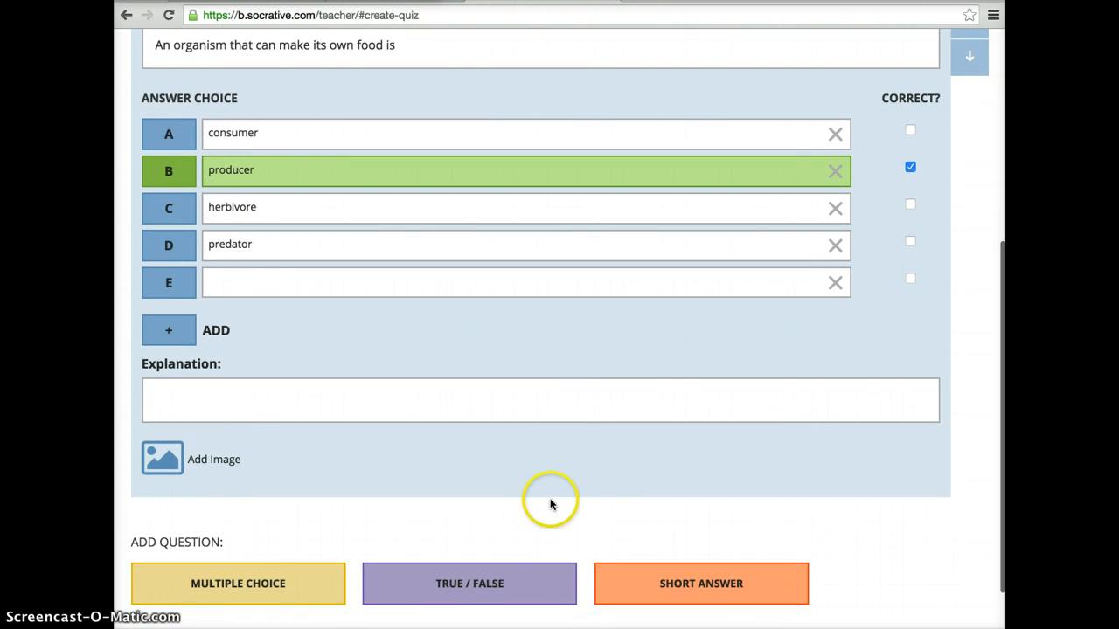
scroll(539, 529, "down", 2)
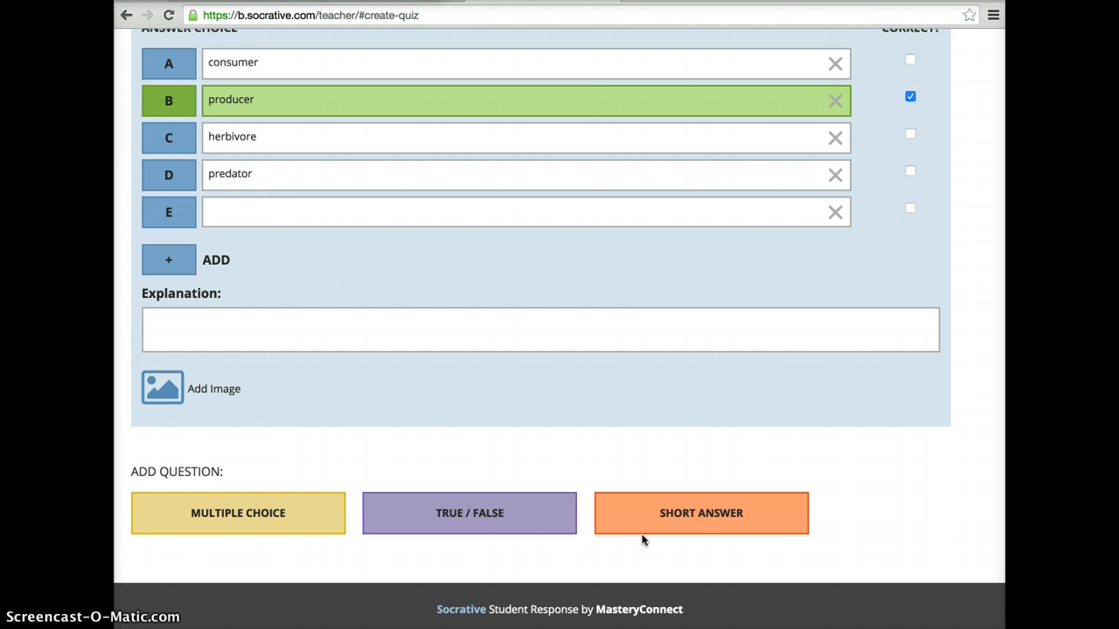
scroll(641, 540, "up", 4)
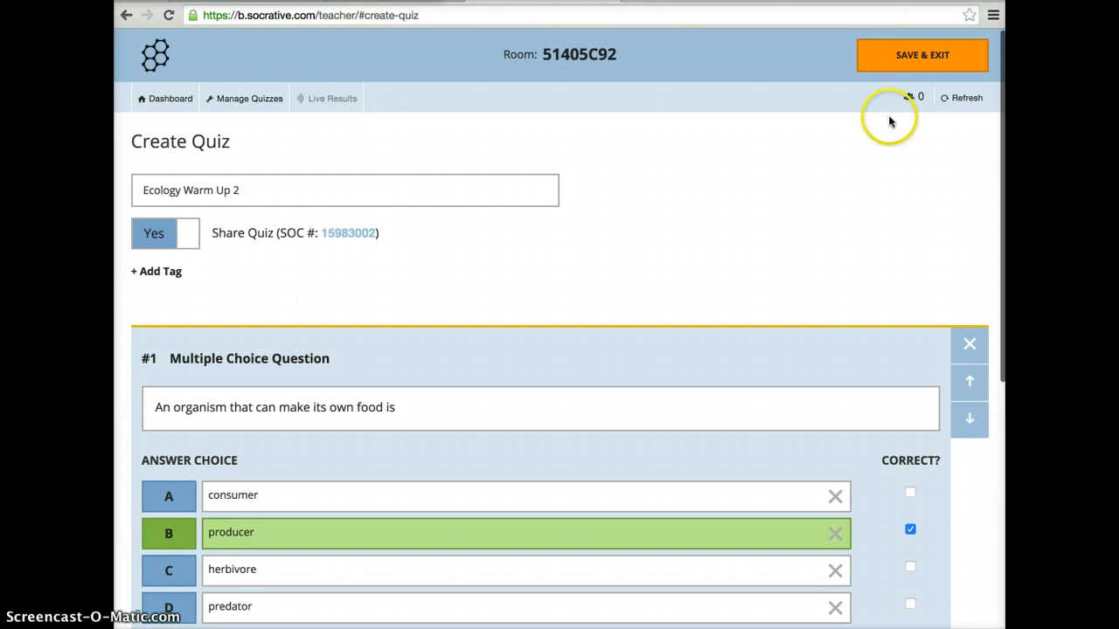
left_click(920, 63)
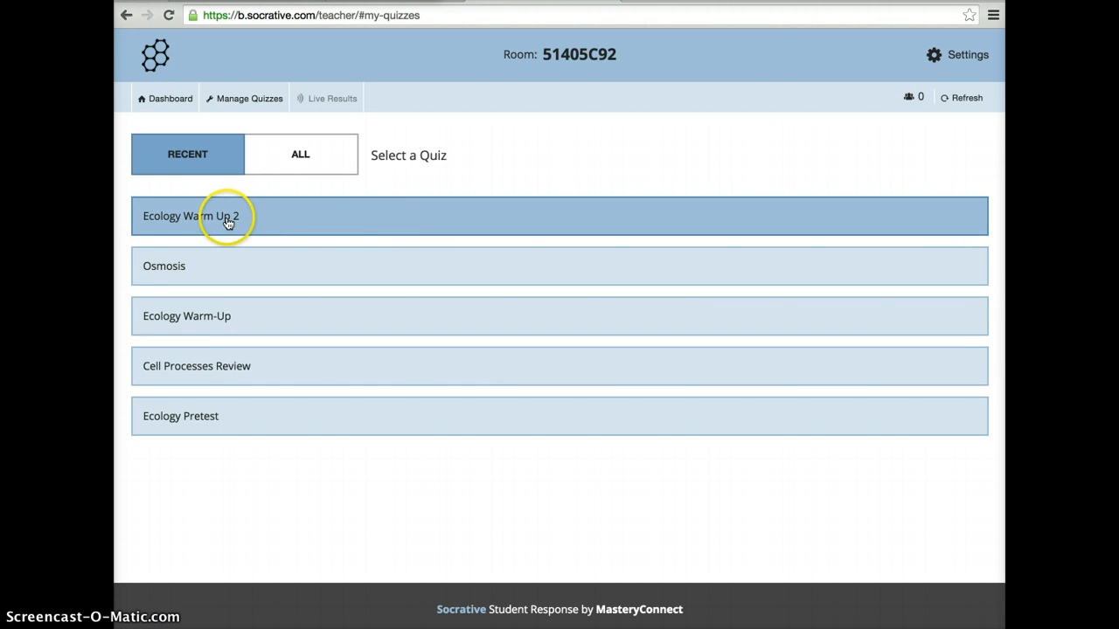
Show the management options for the saved quiz "Ecology Warm Up 2", including editing.
left_click(176, 223)
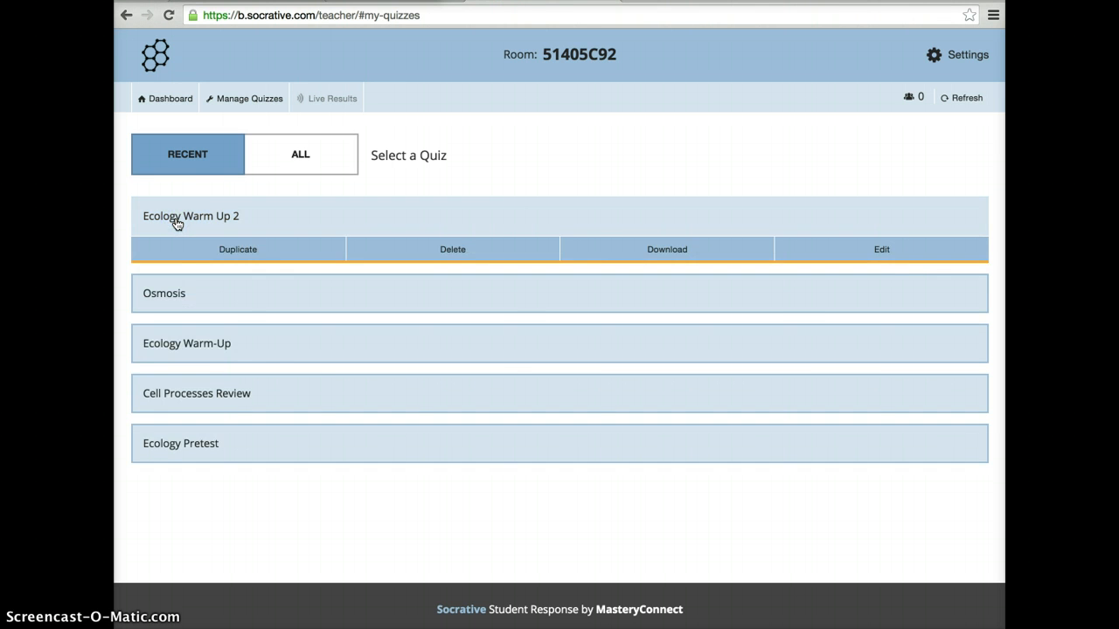
left_click(870, 251)
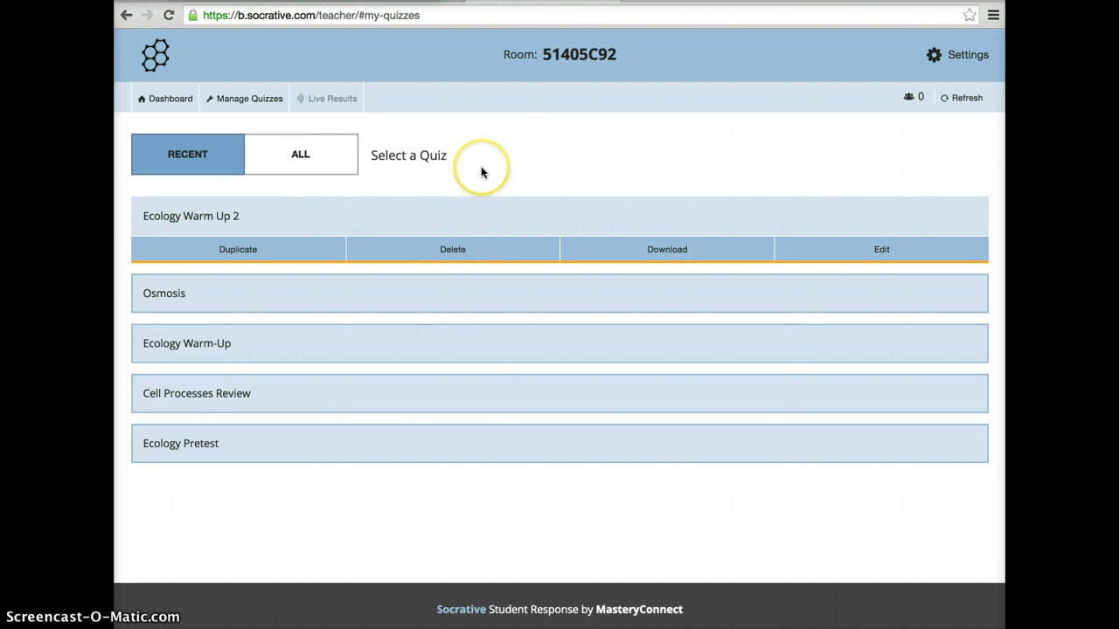
Choose "Ecology Warm Up 2" as the quiz to start and view its quiz type and additional settings.
left_click(163, 98)
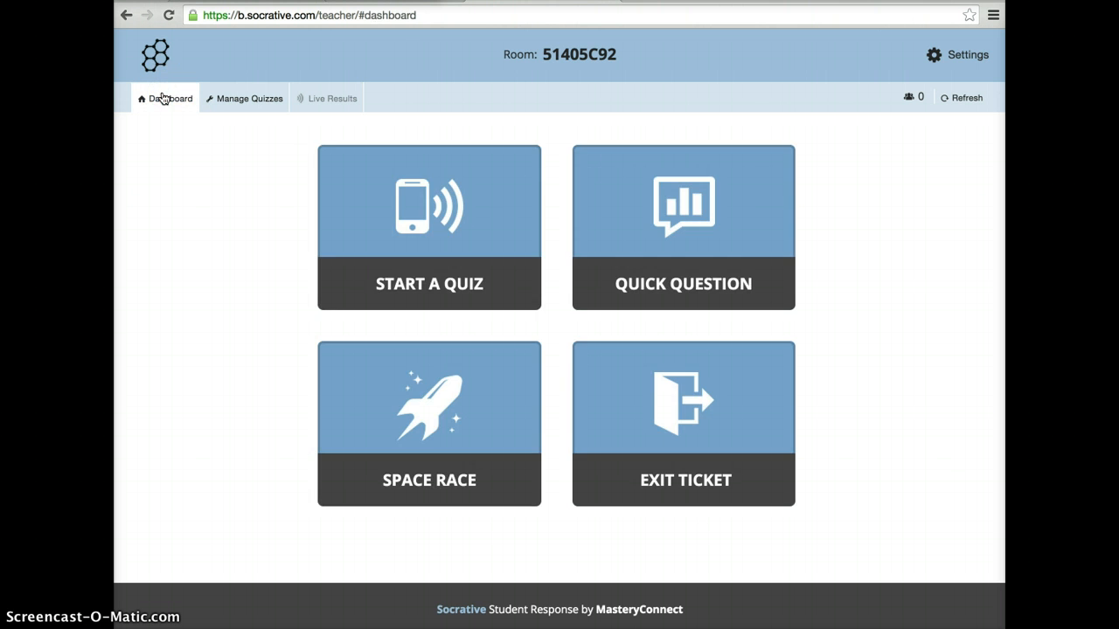
left_click(411, 203)
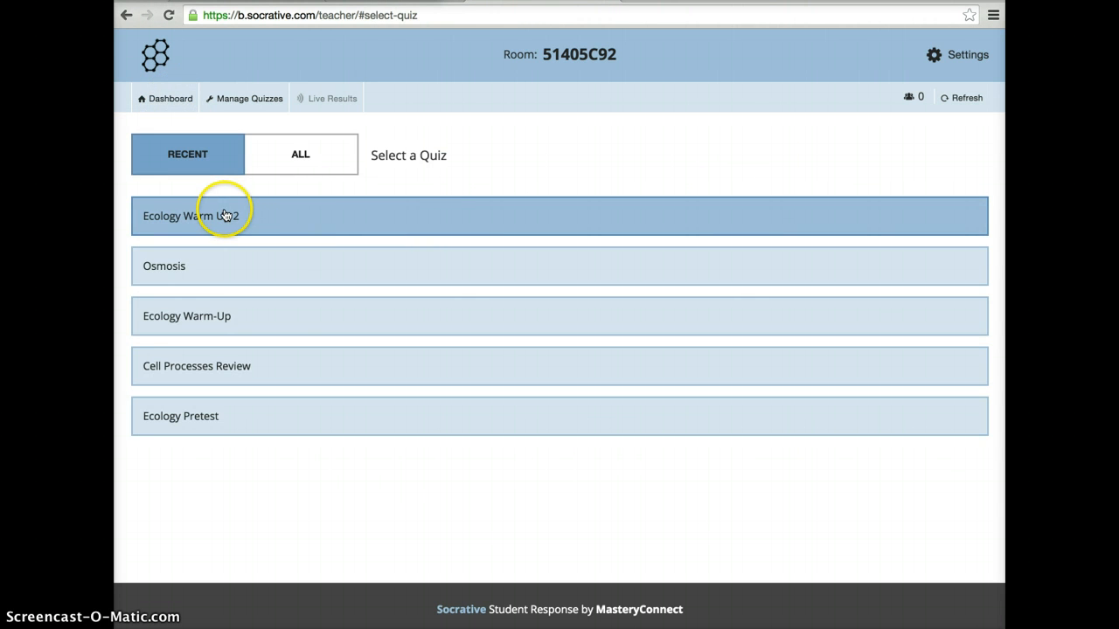
left_click(224, 215)
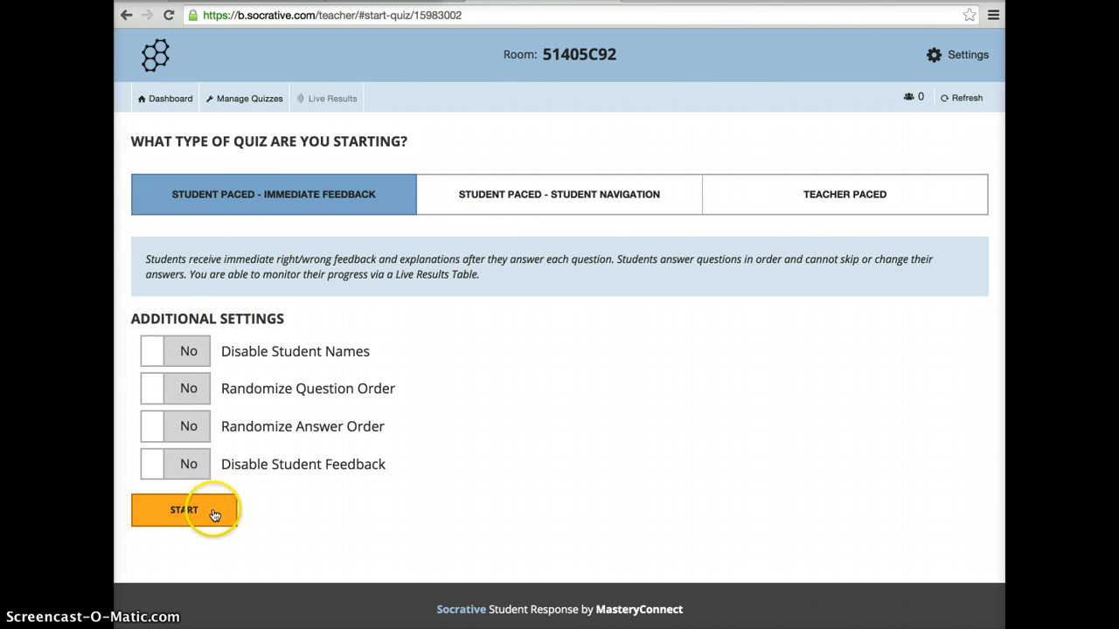
Open the quiz import page and examine the option for importing another teacher's quiz by SOC number.
left_click(232, 101)
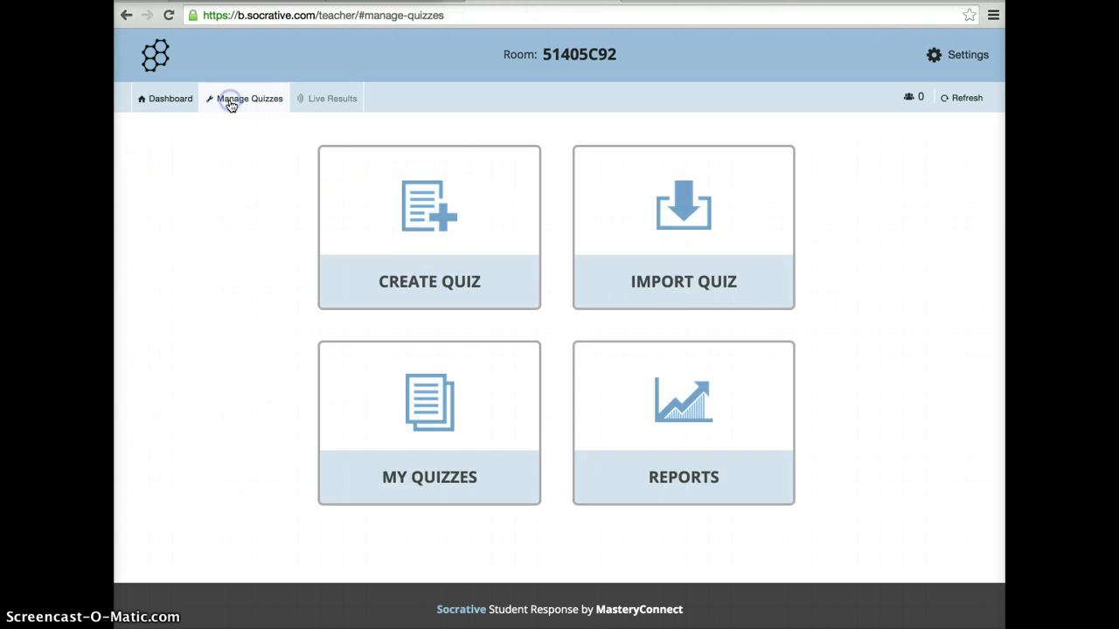
left_click(722, 267)
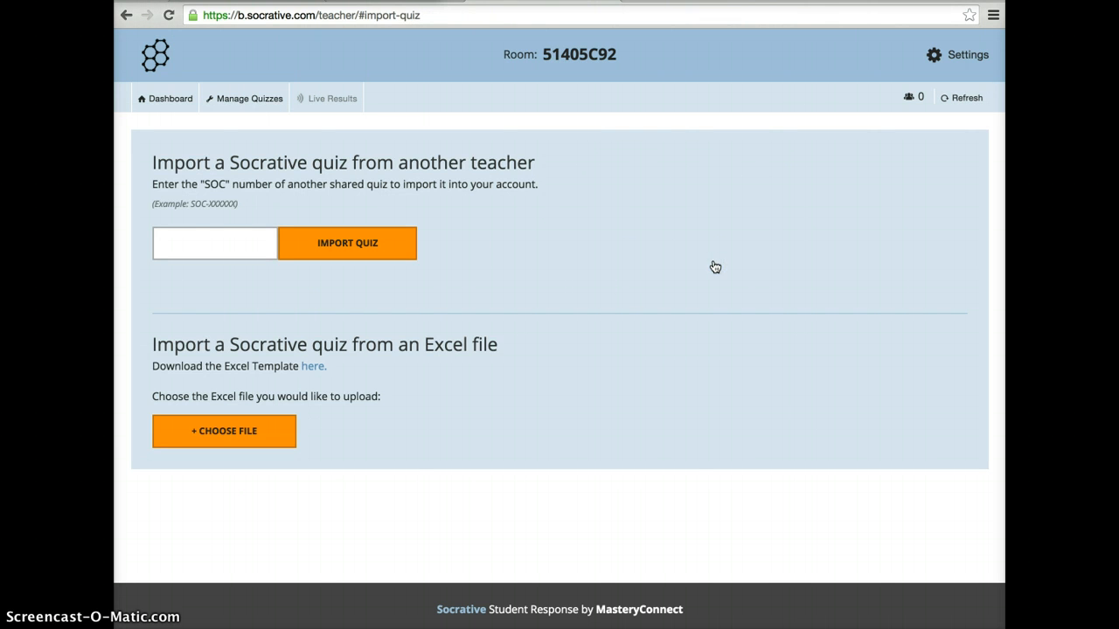
left_click(212, 244)
View the list of saved quizzes and return to the quiz management overview.
left_click(236, 101)
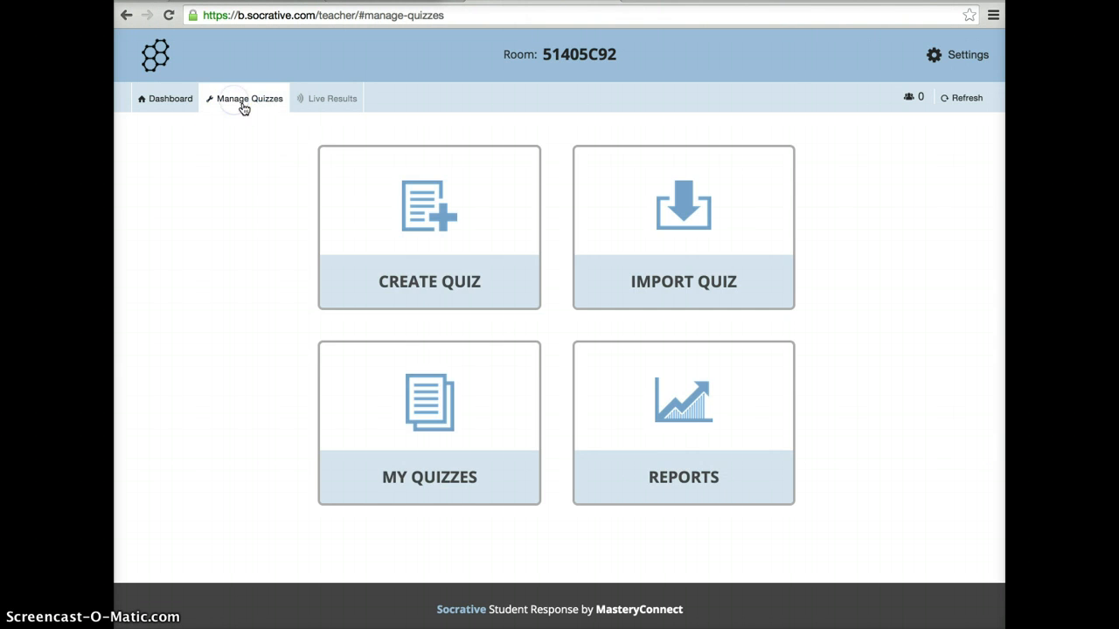
left_click(408, 382)
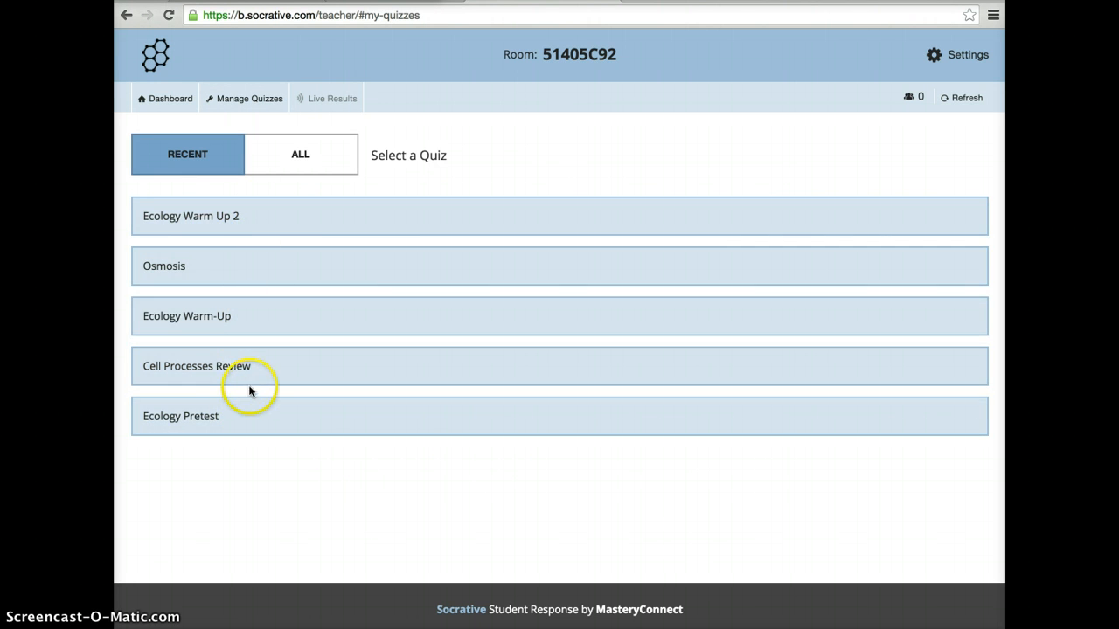
left_click(253, 96)
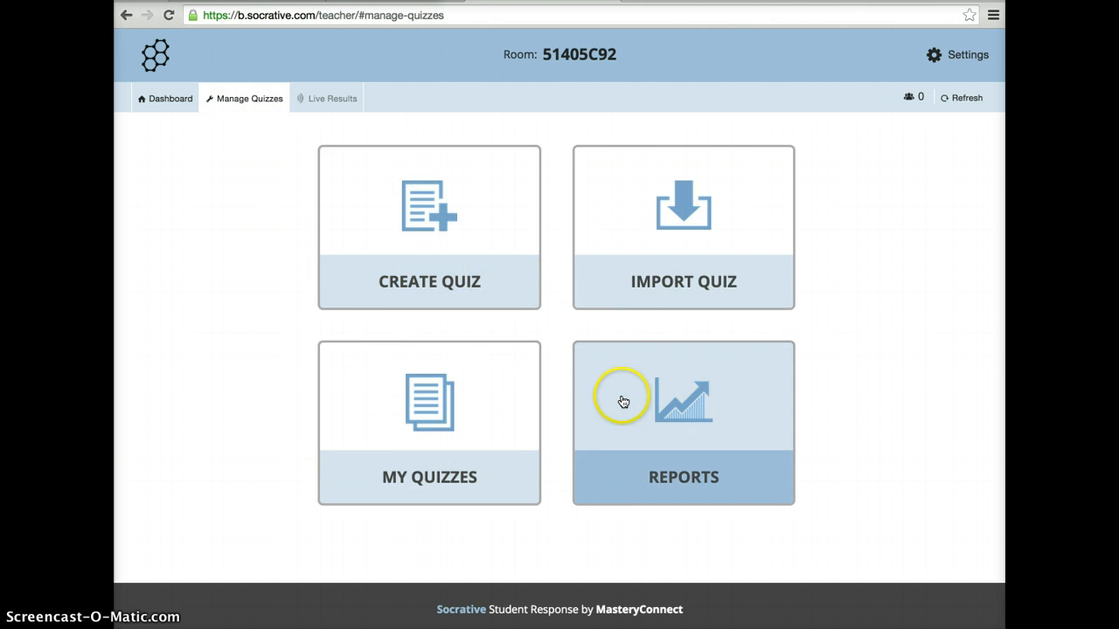